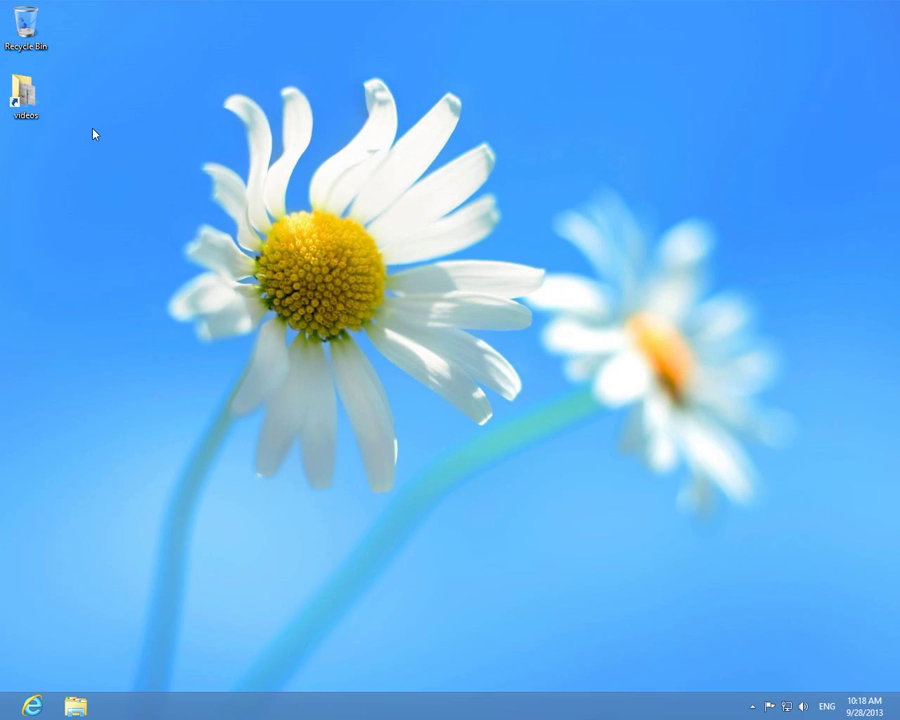
# - Open the 'videos' desktop shortcut to reach the water folder of 42 MVI clips
pyautogui.doubleClick(24, 93)
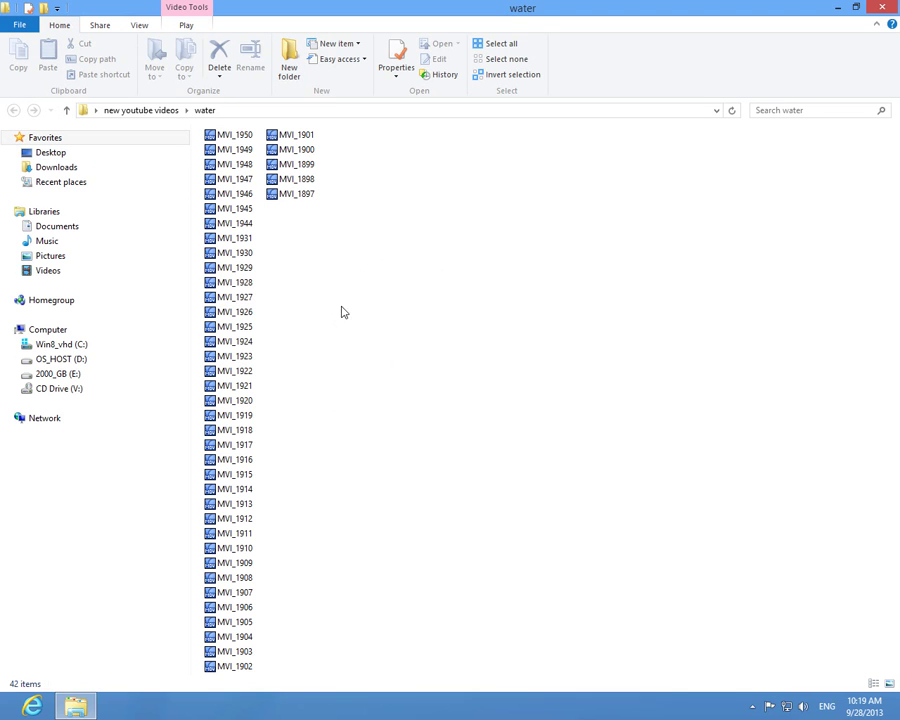
# - Switch the water folder layout to Large icons with video thumbnails
pyautogui.click(140, 26)
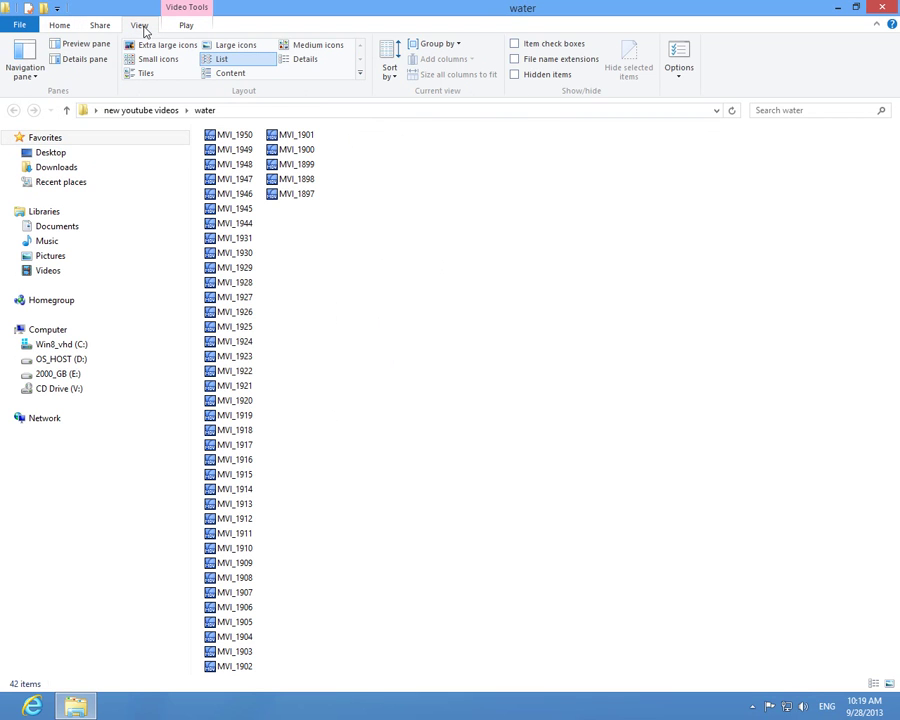
pyautogui.click(230, 46)
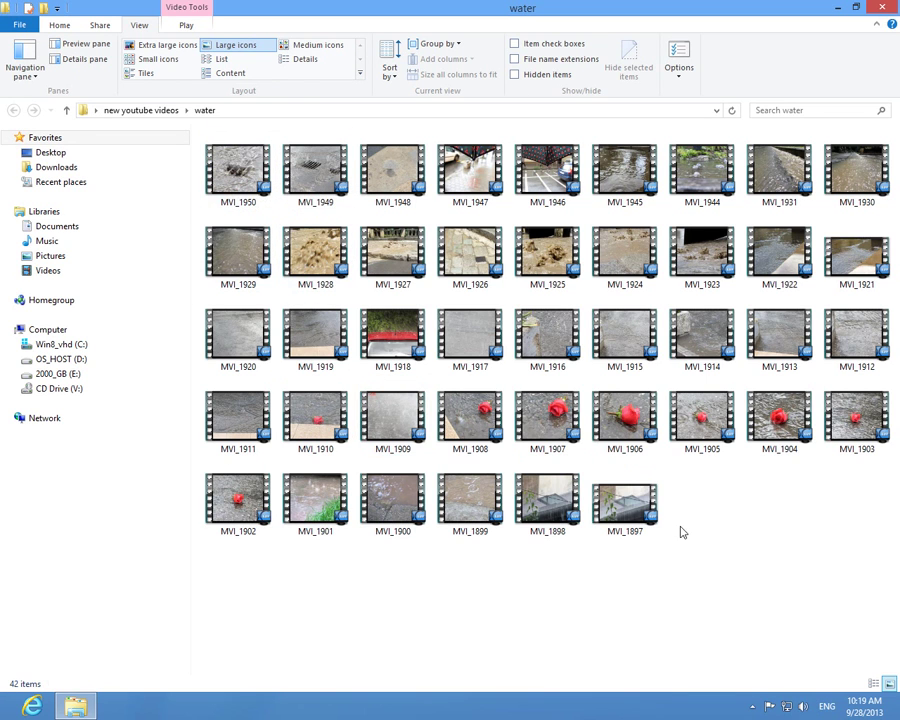
# - Play and pause clips MVI_1897 and MVI_1898 in KMPlayer
pyautogui.doubleClick(632, 508)
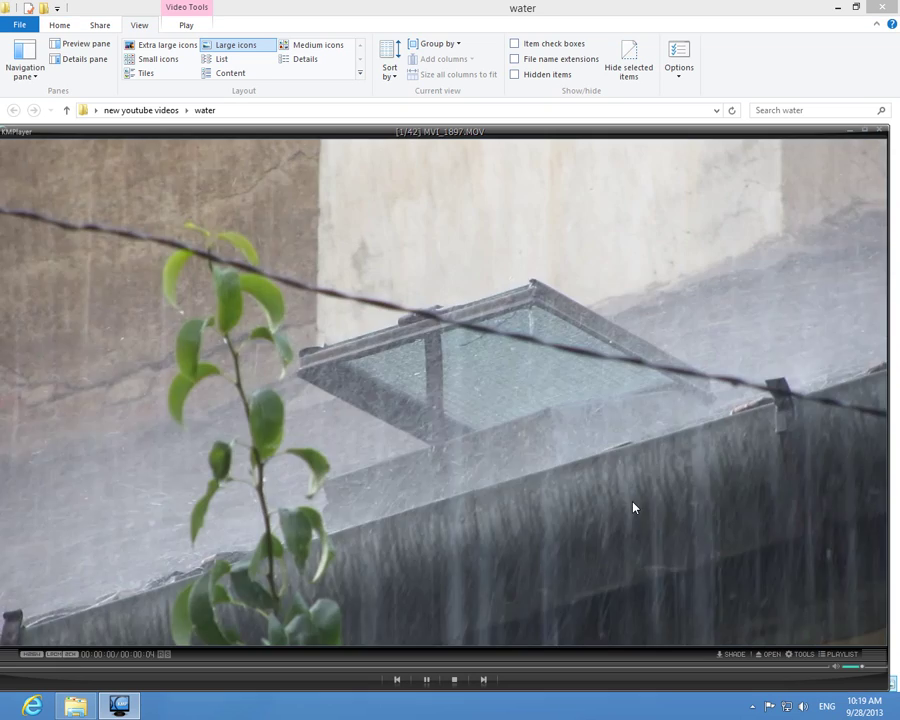
pyautogui.click(426, 679)
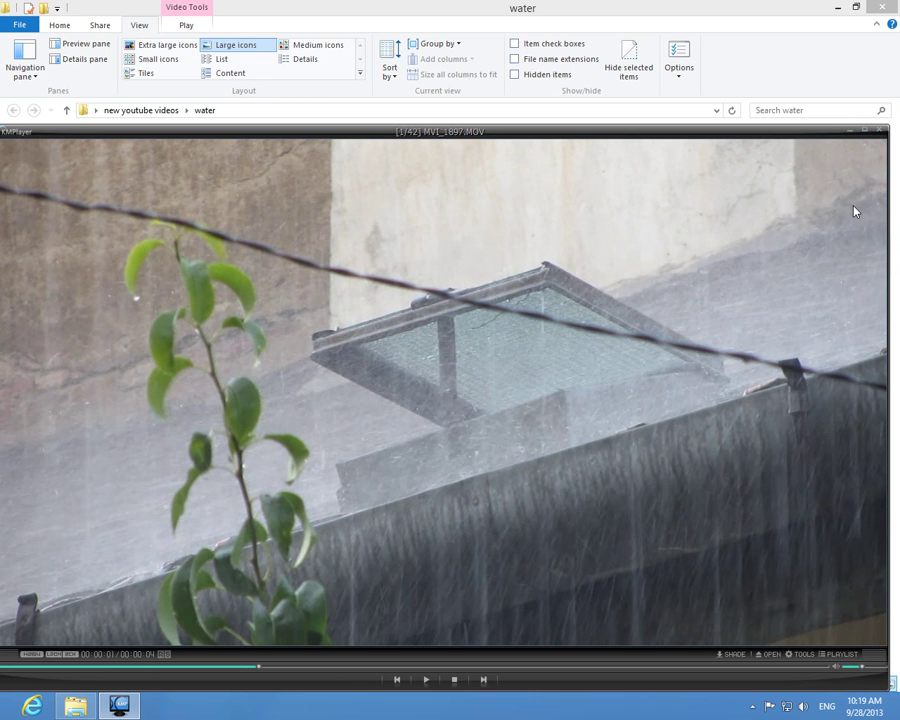
pyautogui.press('Escape')
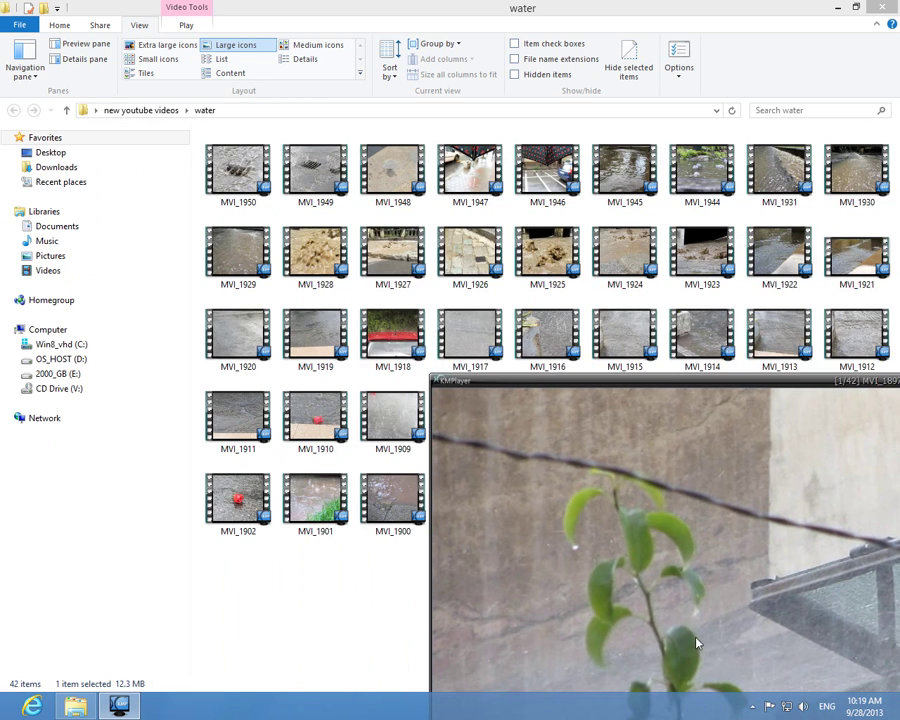
pyautogui.doubleClick(548, 505)
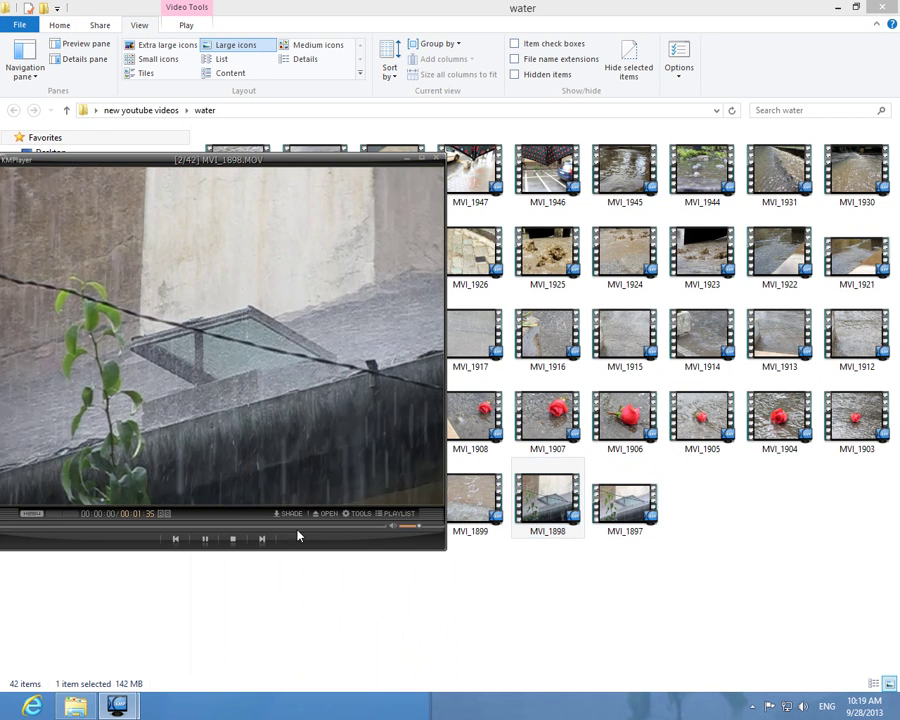
pyautogui.click(204, 538)
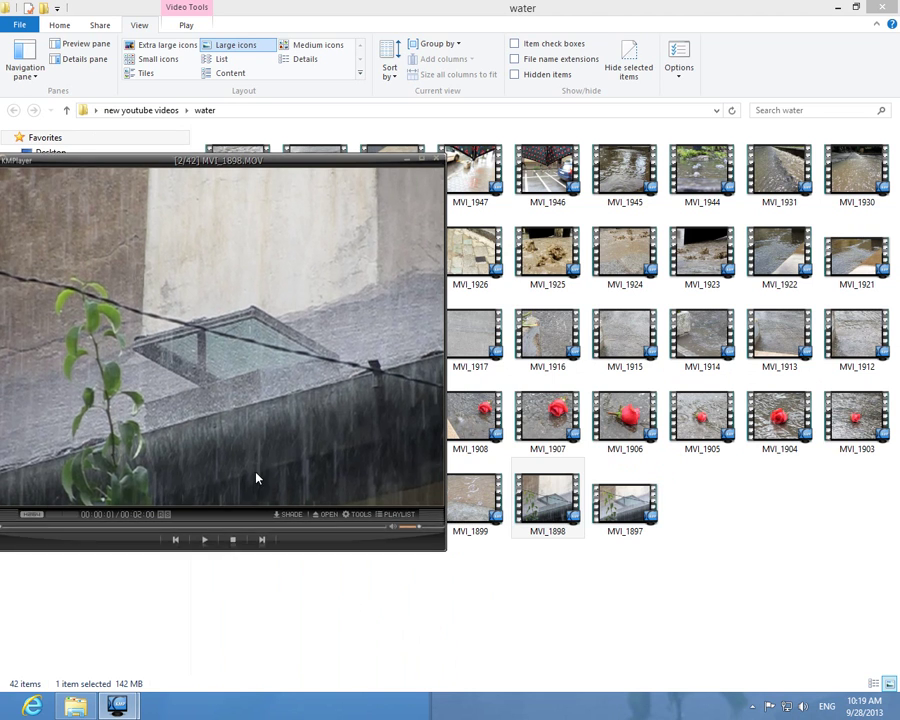
# - Open MVI_1903 in KMPlayer and move the player window to the lower middle
pyautogui.moveTo(235, 465); pyautogui.dragTo(418, 514)
pyautogui.click(565, 625)
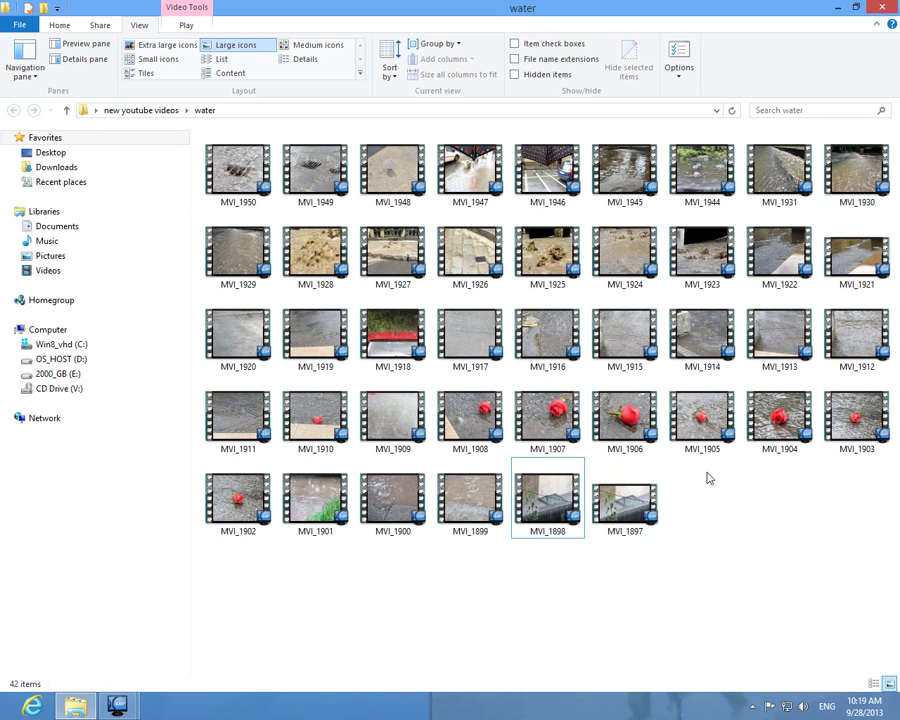
pyautogui.click(856, 414)
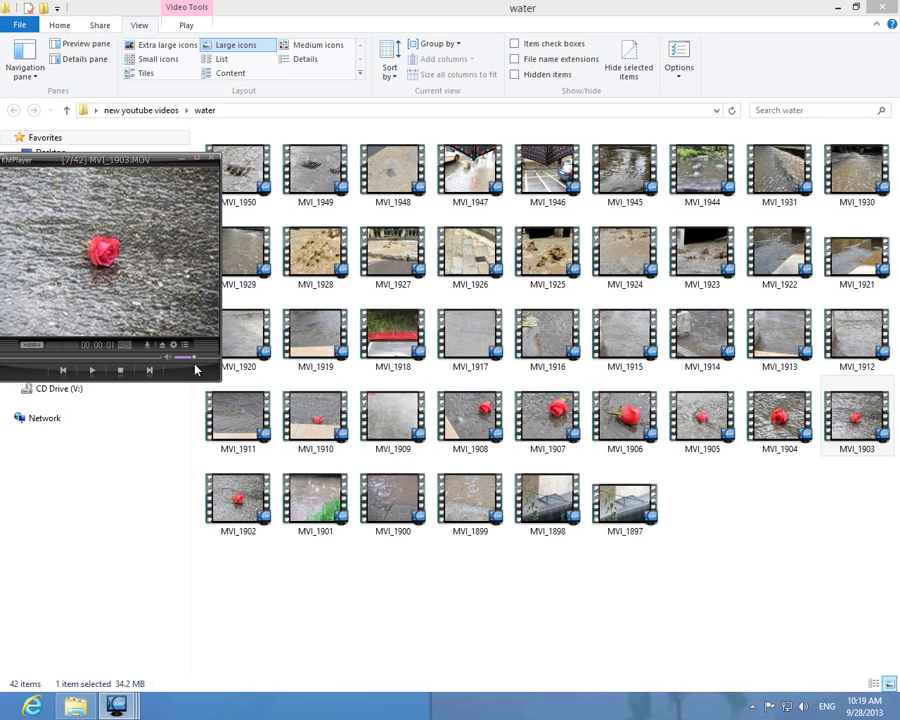
pyautogui.moveTo(158, 240); pyautogui.dragTo(707, 563)
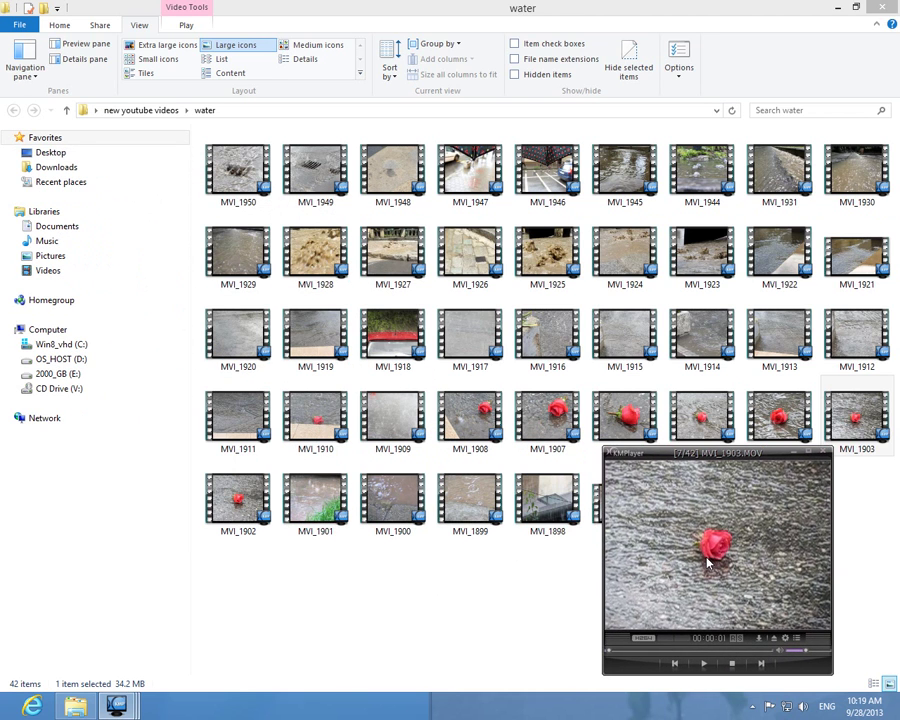
# - Use the Content layout, scroll the list and select the 1280×720 clip MVI_1897
pyautogui.click(232, 77)
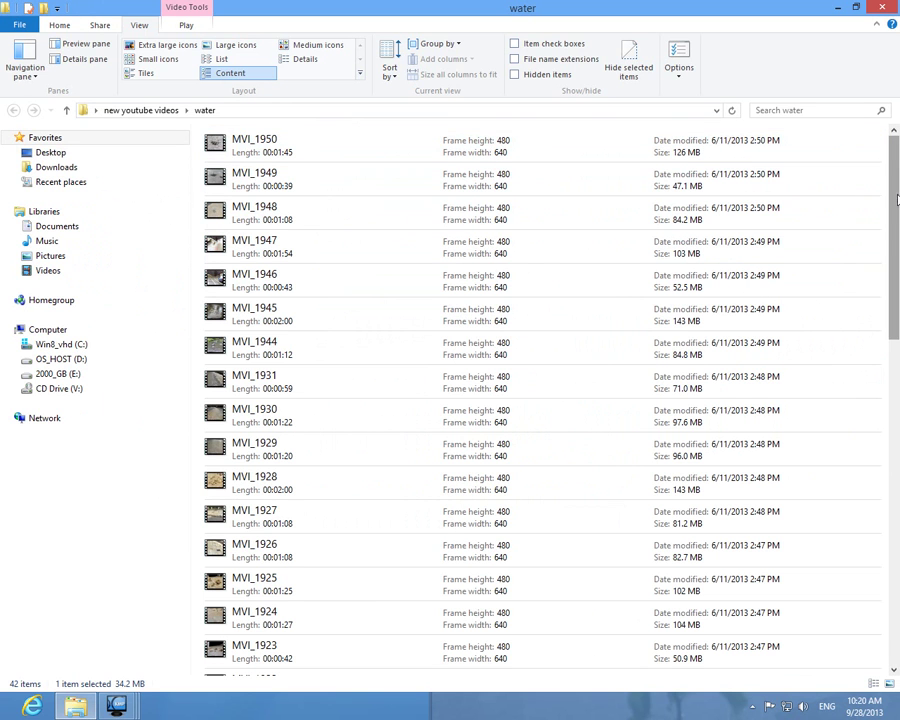
pyautogui.moveTo(895, 202); pyautogui.dragTo(897, 532)
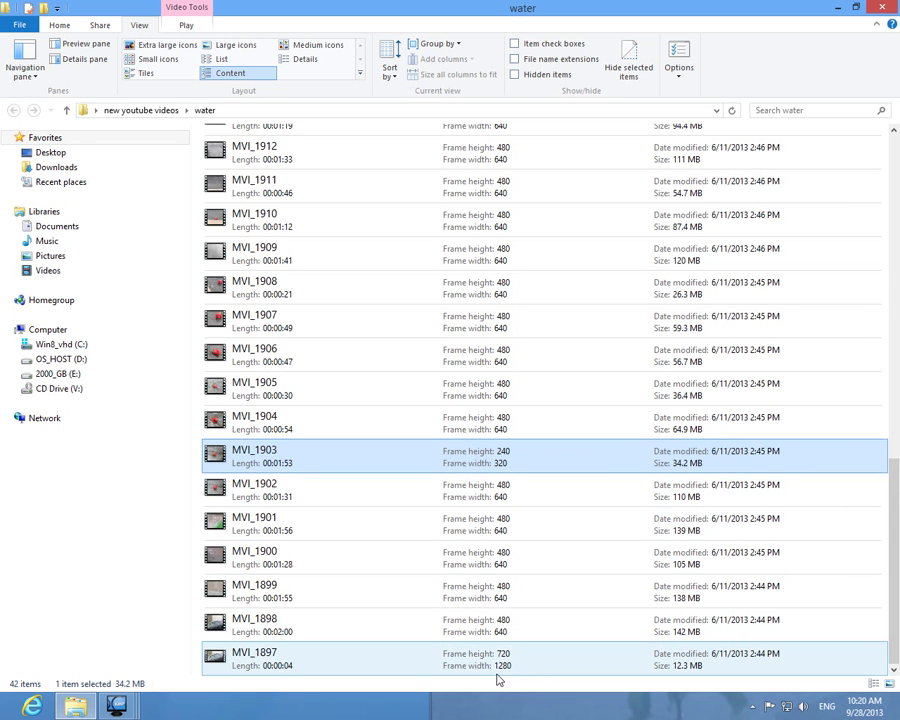
pyautogui.click(505, 668)
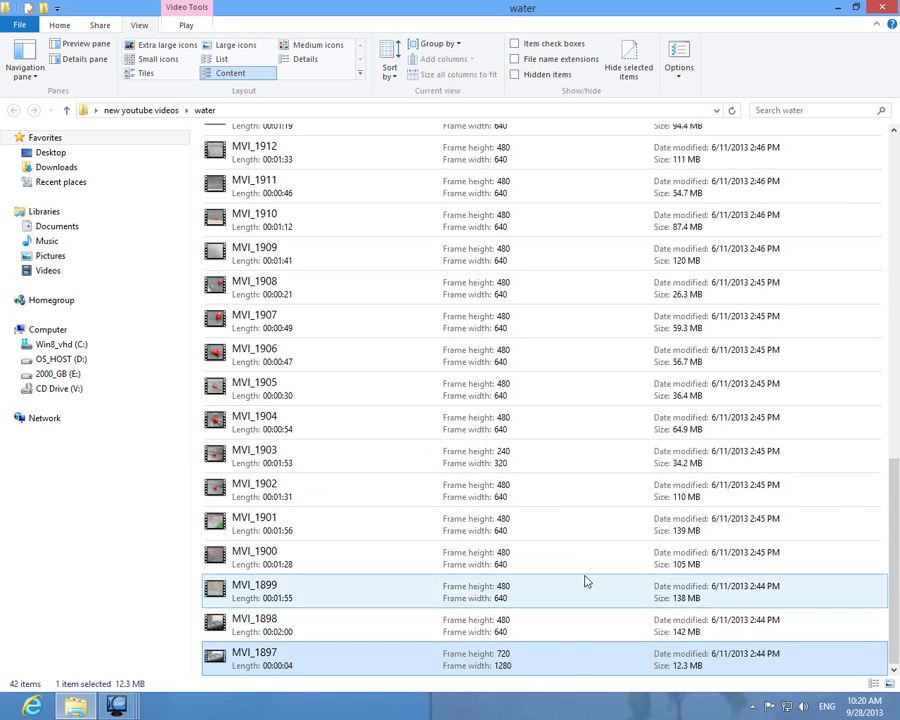
# - Show clips in Details layout, sorted by size largest first with MVI_1945 on top
pyautogui.click(305, 60)
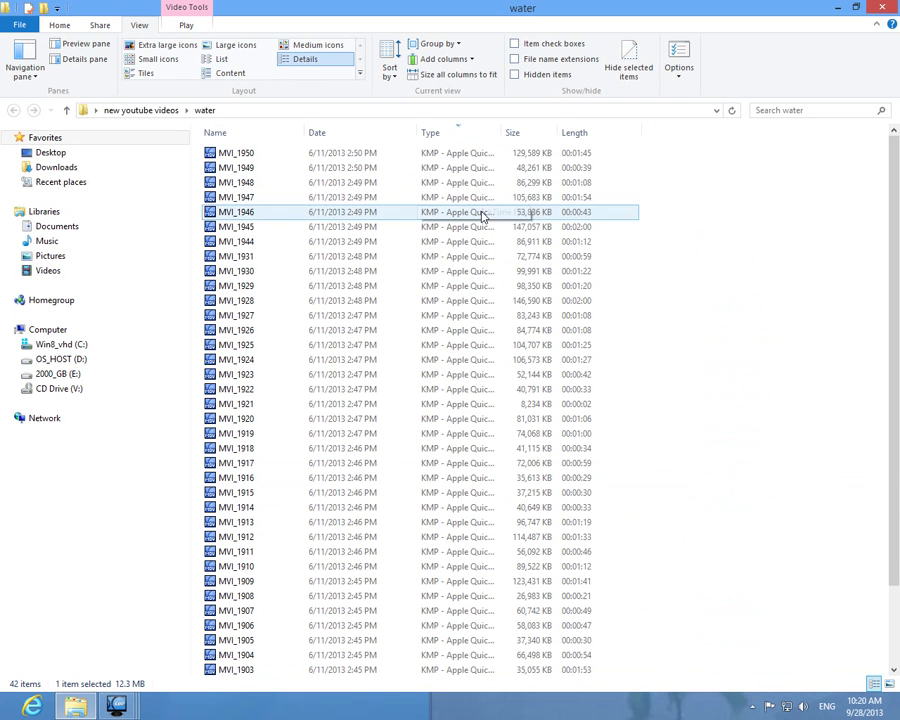
pyautogui.scroll(-2, 390, 135)
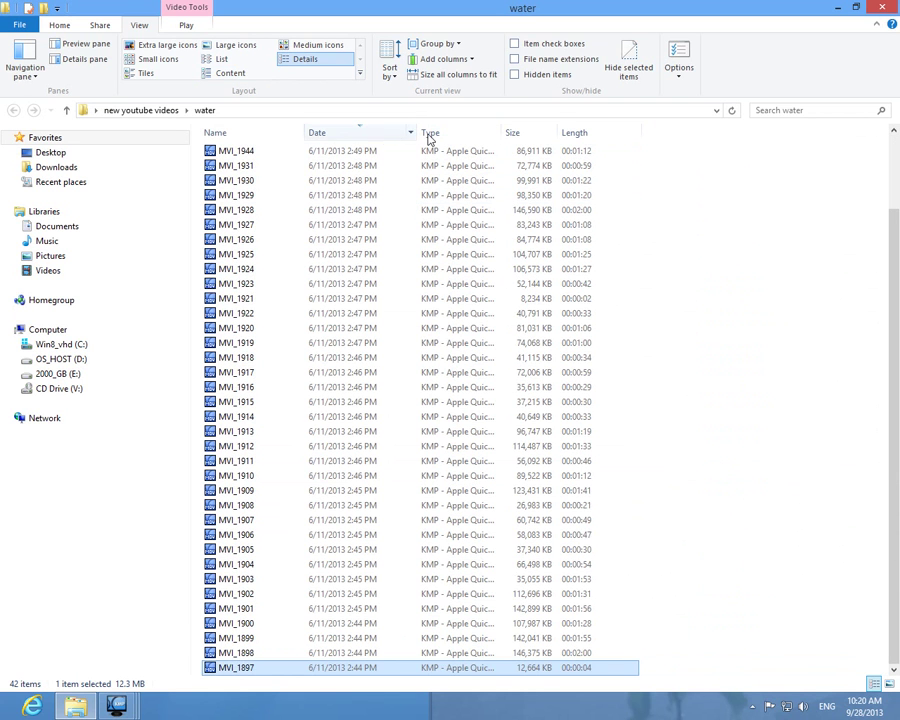
pyautogui.click(432, 133)
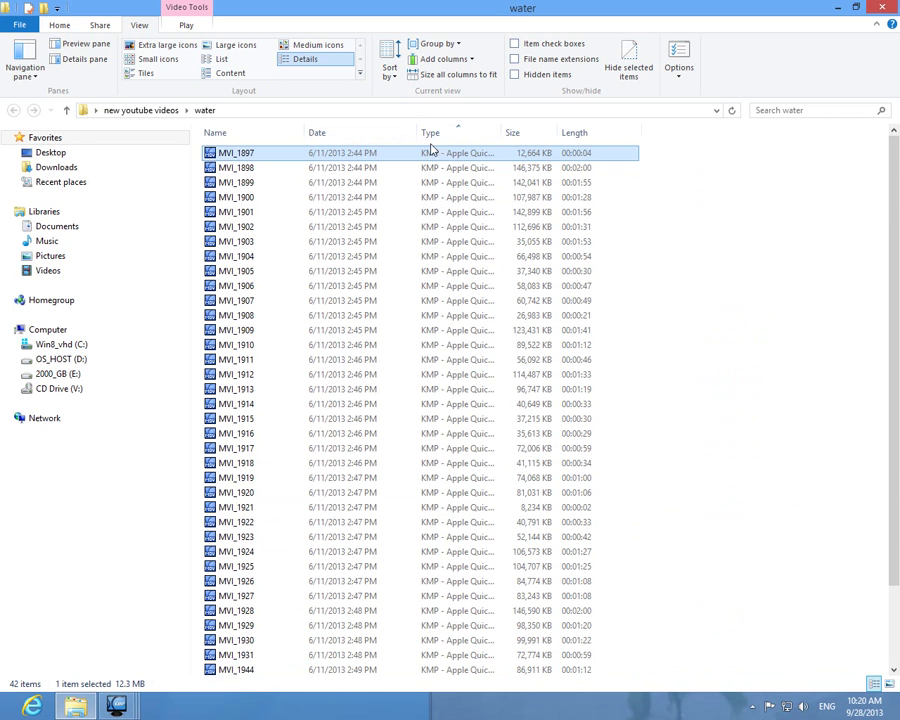
pyautogui.click(540, 134)
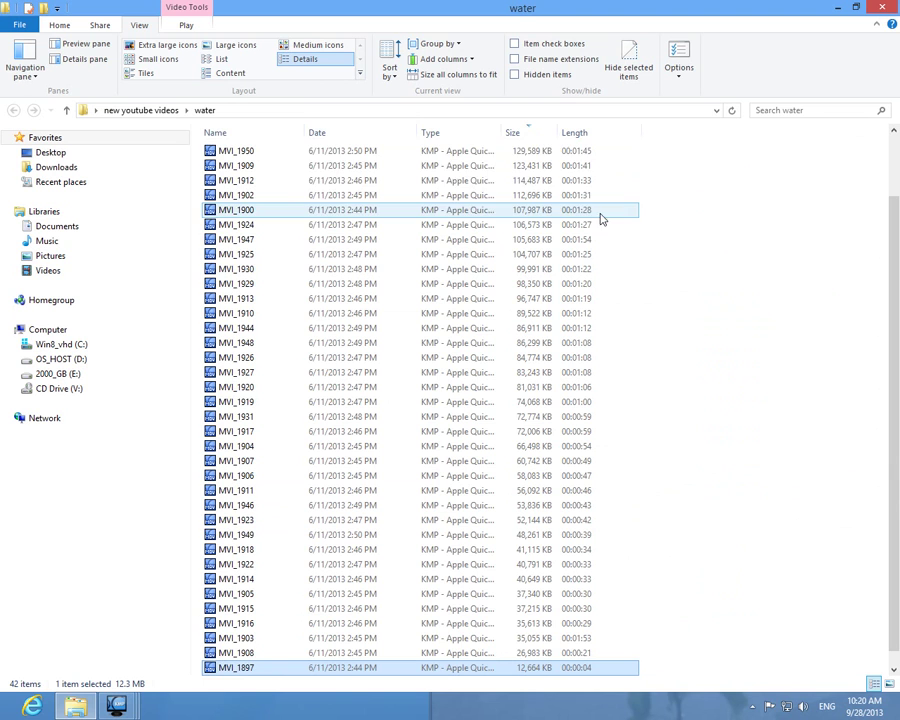
pyautogui.click(234, 74)
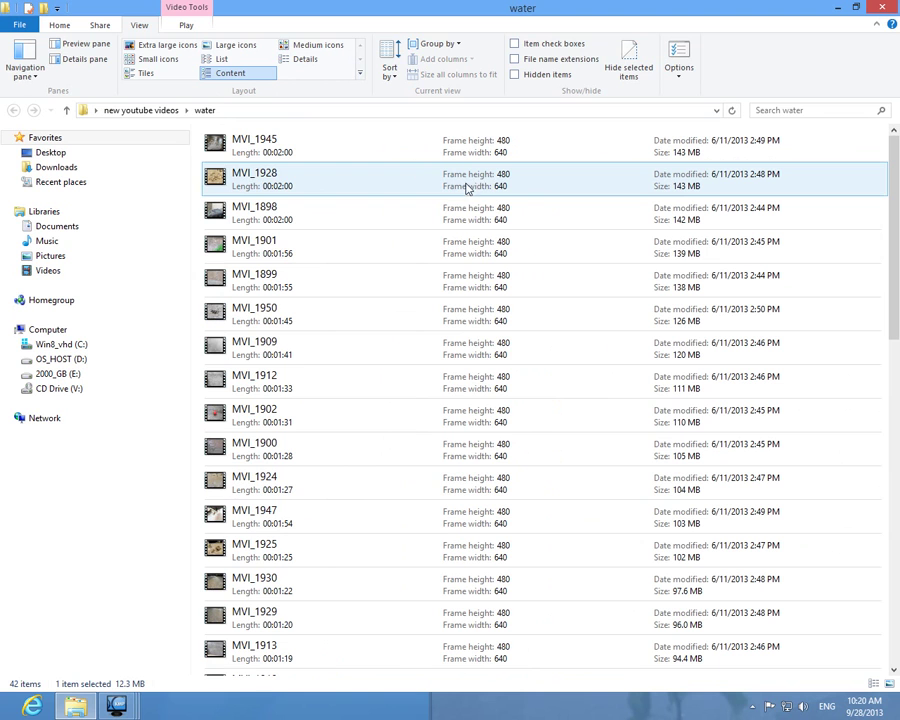
pyautogui.click(304, 60)
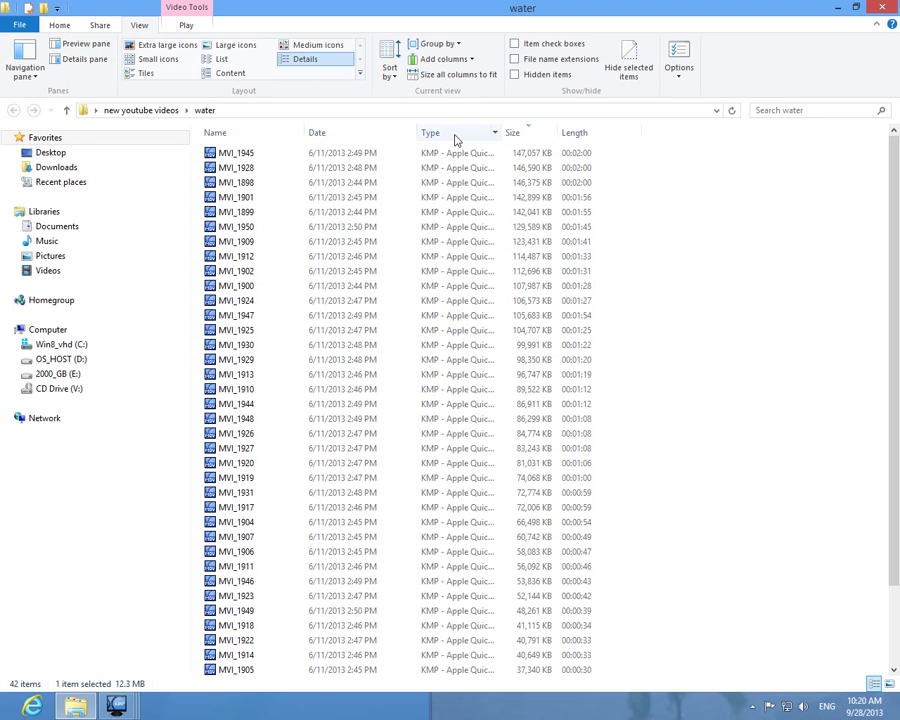
# - Tick Frame height and Frame width in Choose Details and apply them as columns
pyautogui.rightClick(455, 140)
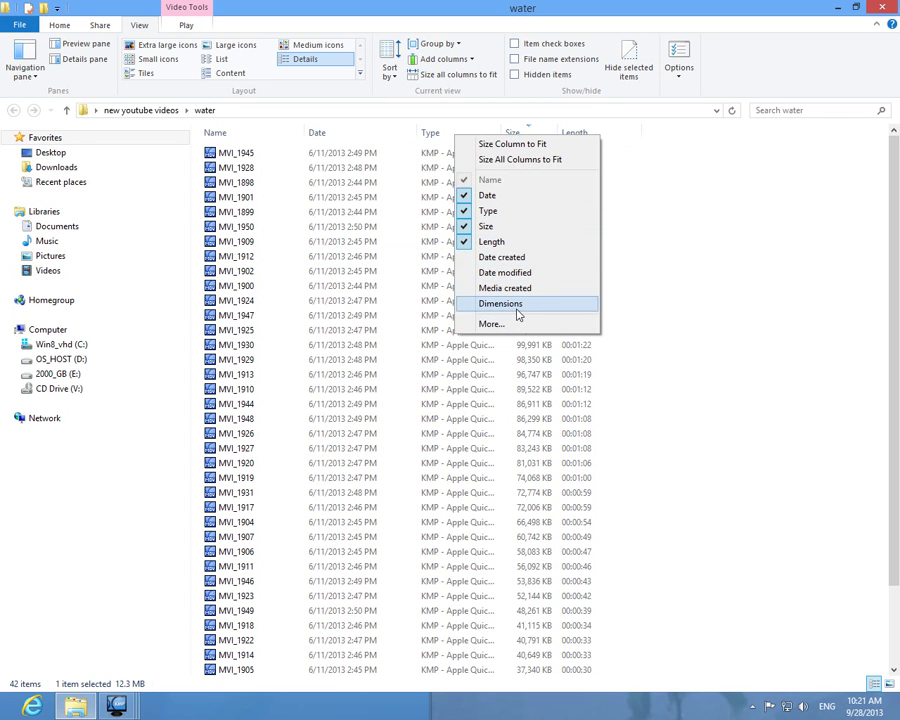
pyautogui.click(517, 329)
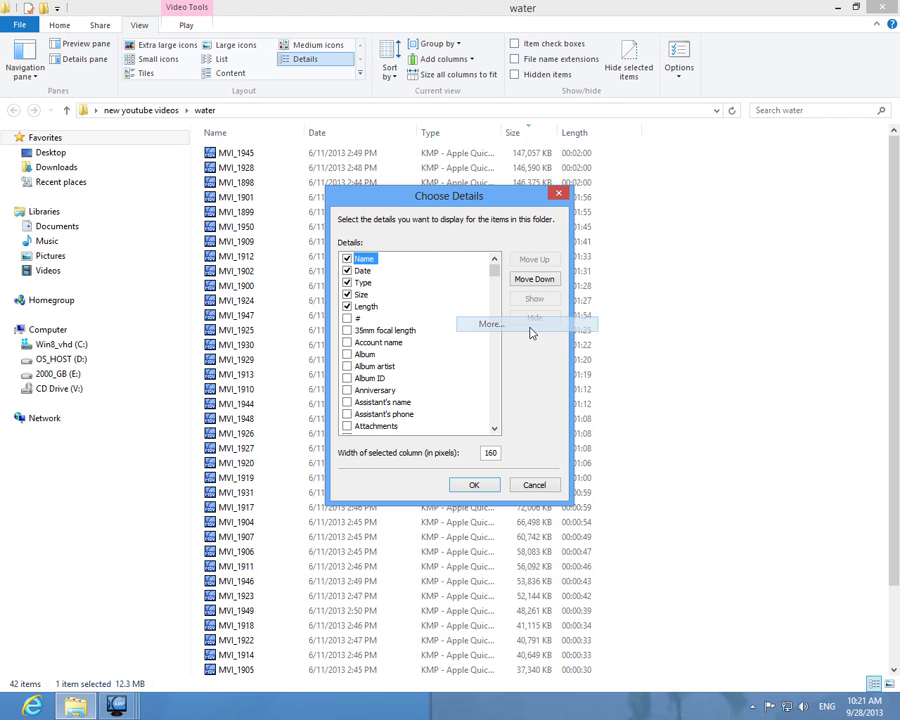
pyautogui.click(395, 402)
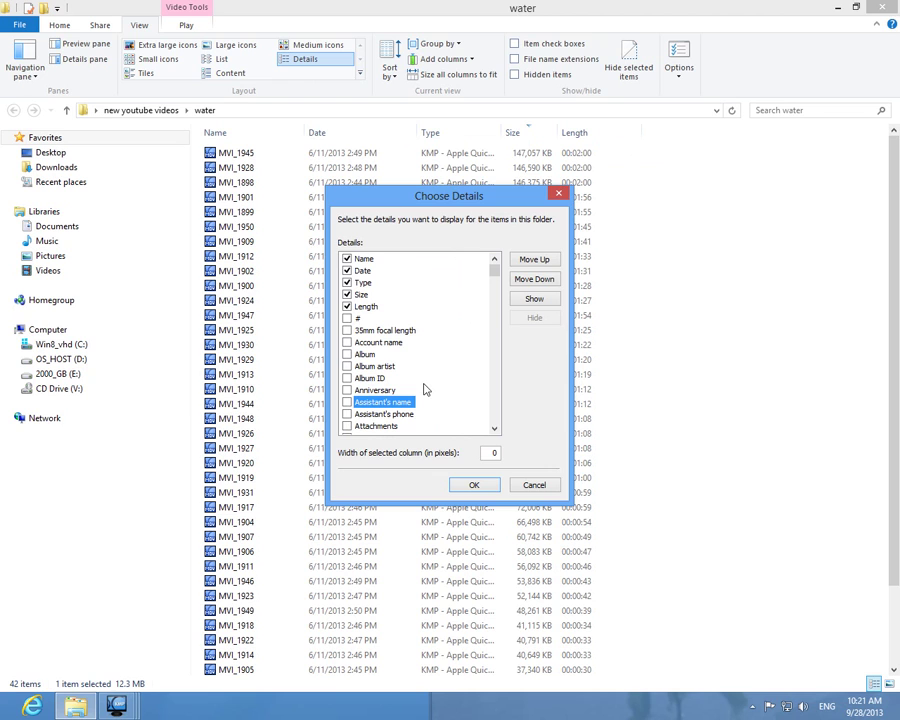
pyautogui.press('f')
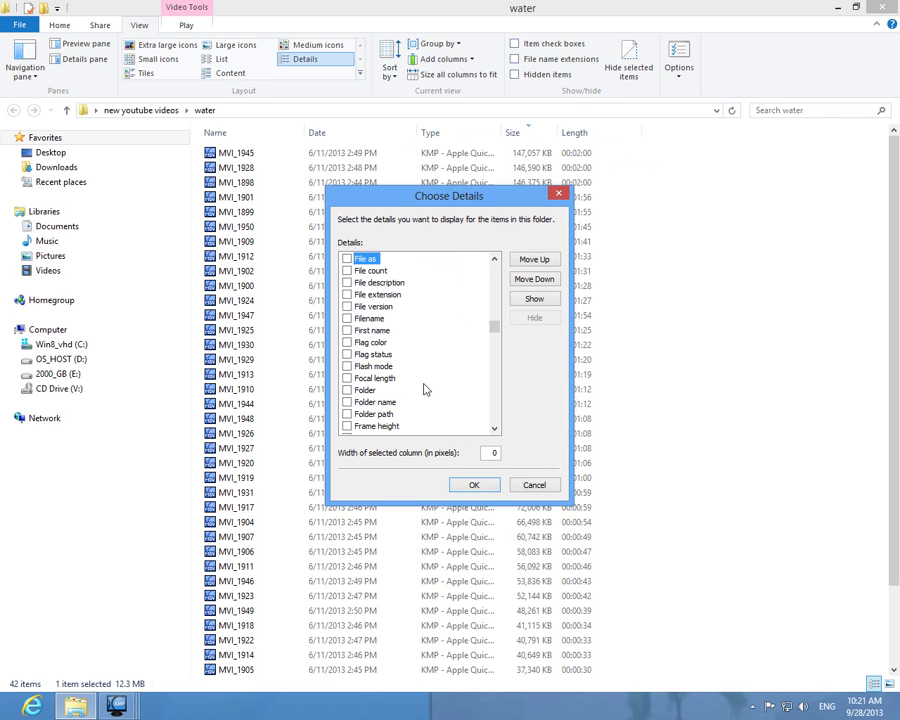
pyautogui.press('r')
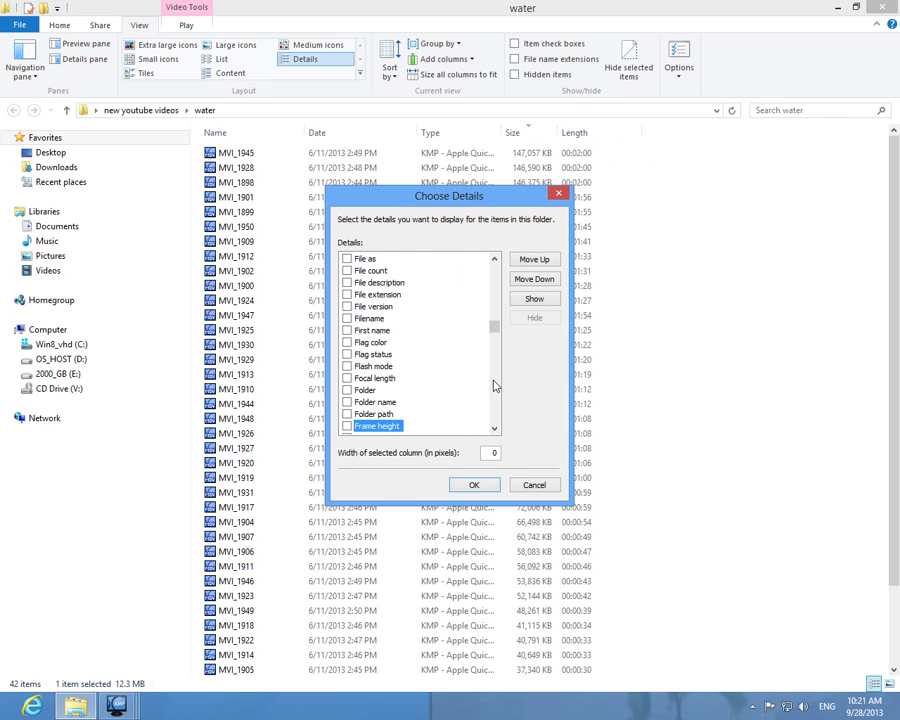
pyautogui.click(494, 428)
pyautogui.click(494, 428)
pyautogui.click(494, 428)
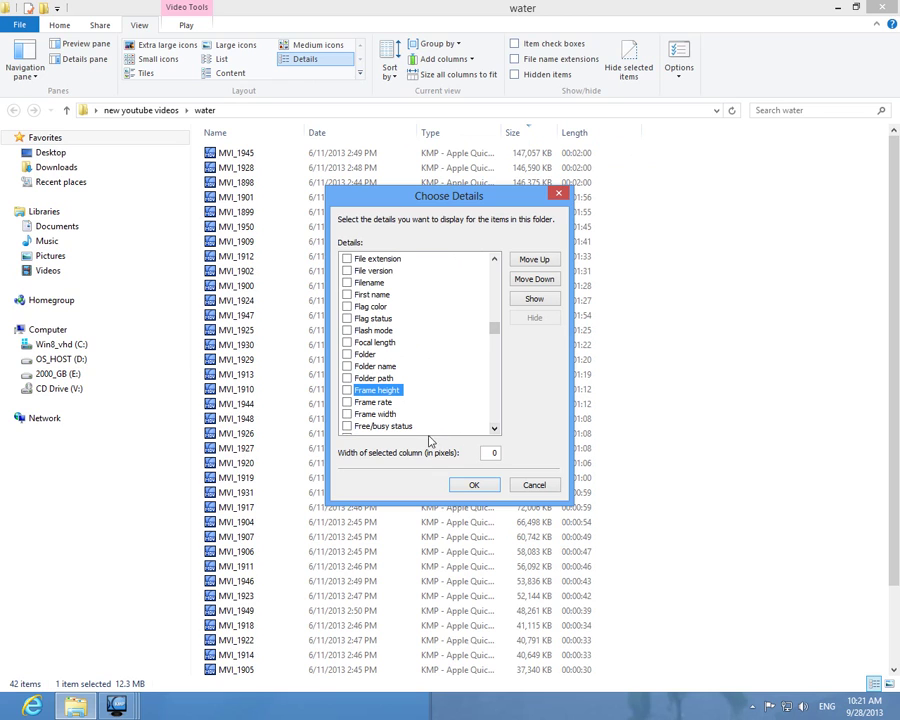
pyautogui.click(346, 390)
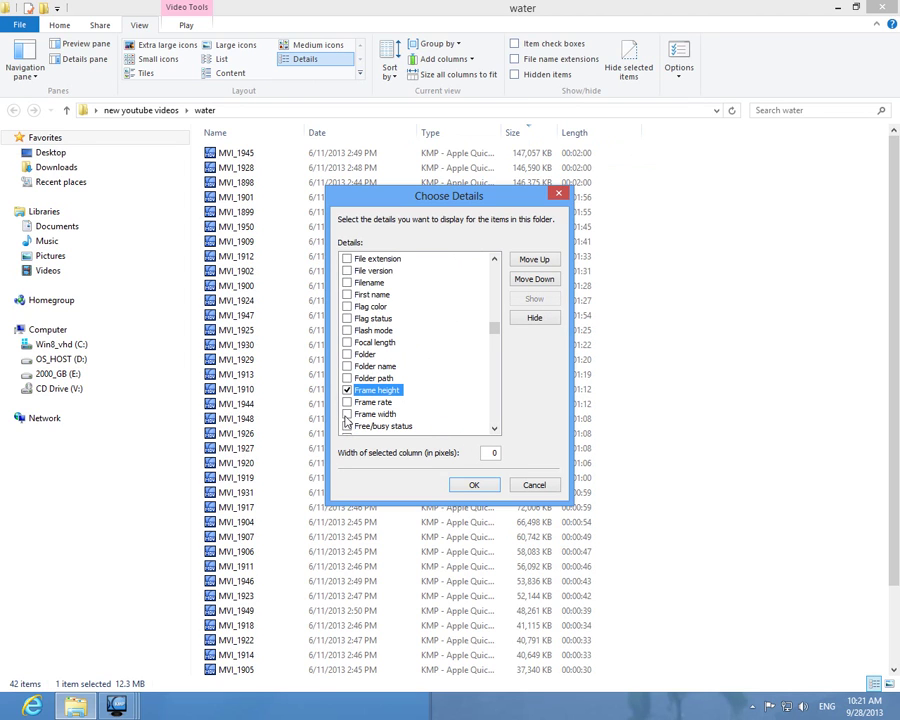
pyautogui.click(375, 416)
pyautogui.click(373, 391)
pyautogui.click(473, 484)
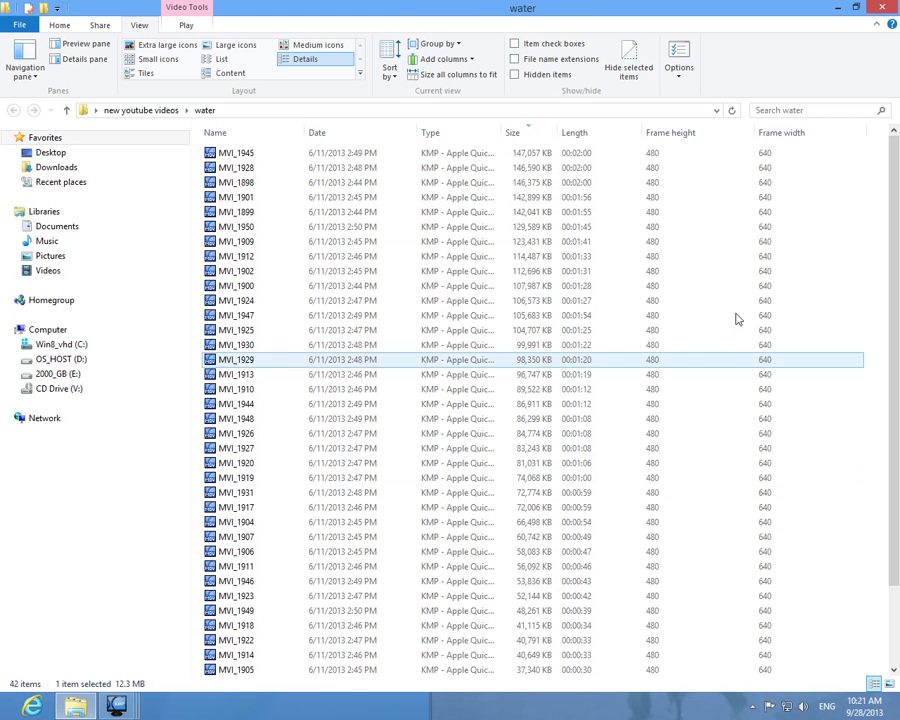
# - Sort by Frame width ascending, putting 320-wide MVI_1903 first, then select MVI_1898
pyautogui.click(652, 170)
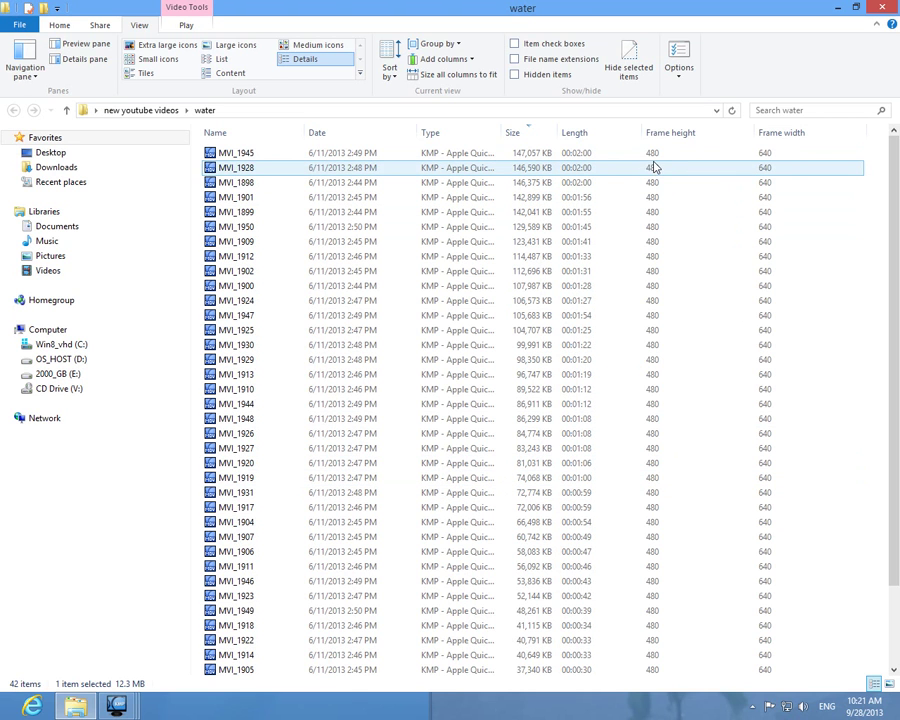
pyautogui.click(657, 156)
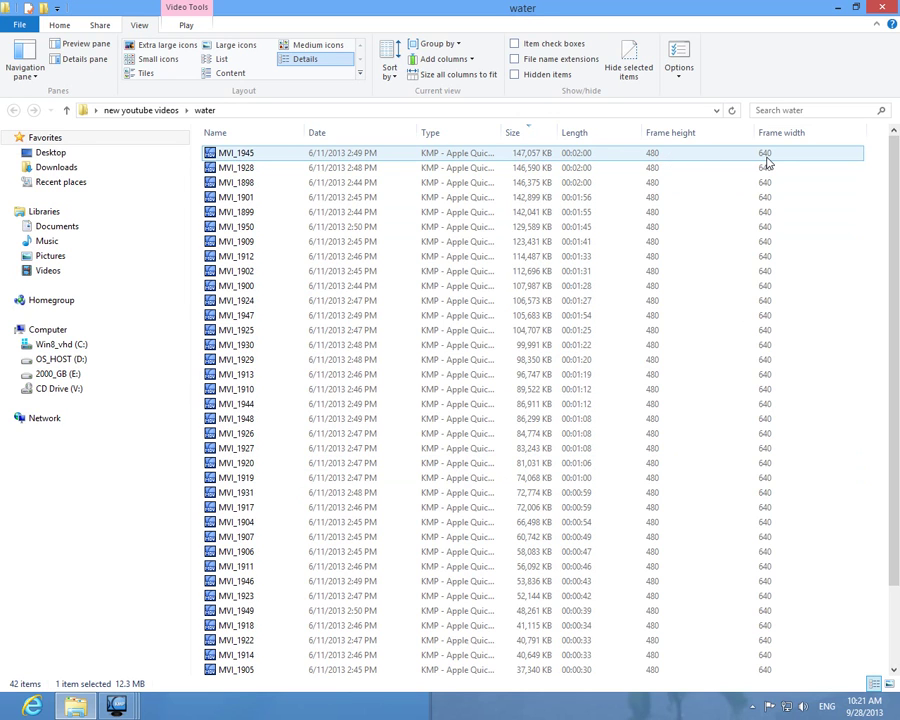
pyautogui.click(884, 162)
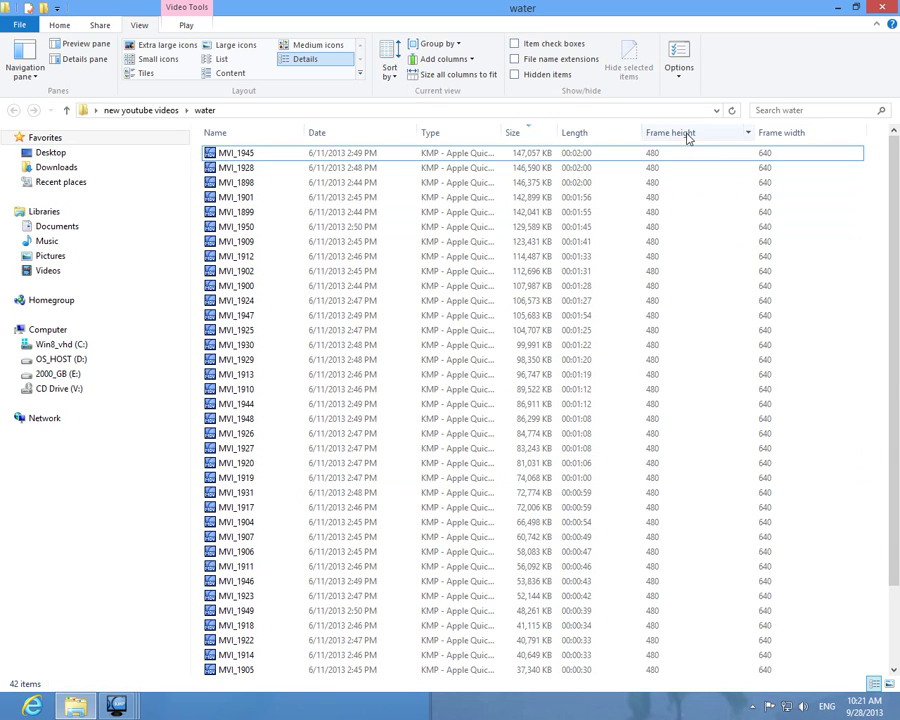
pyautogui.click(803, 137)
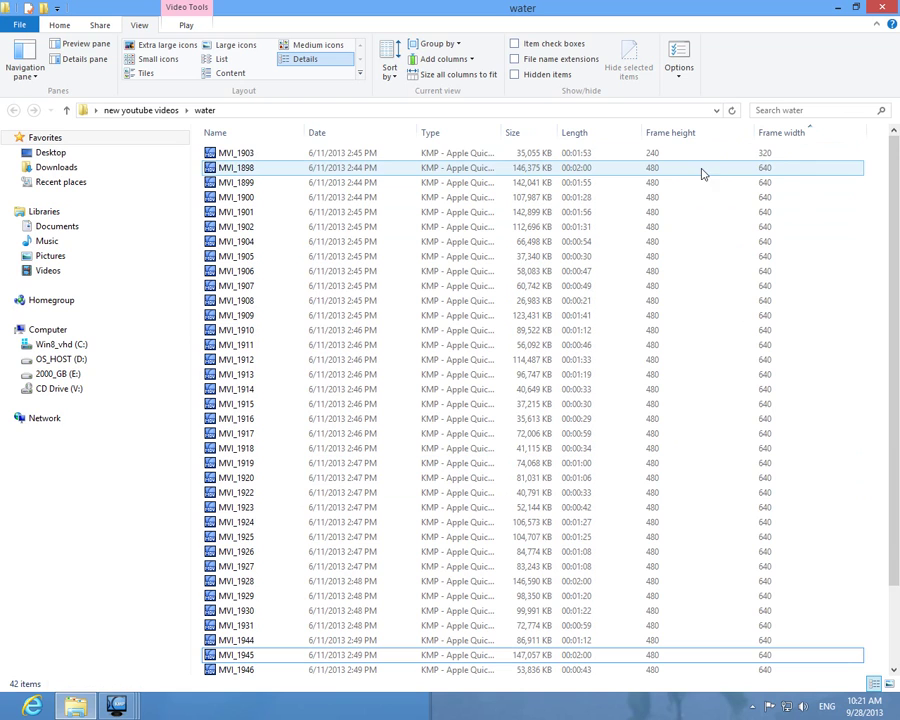
pyautogui.click(778, 157)
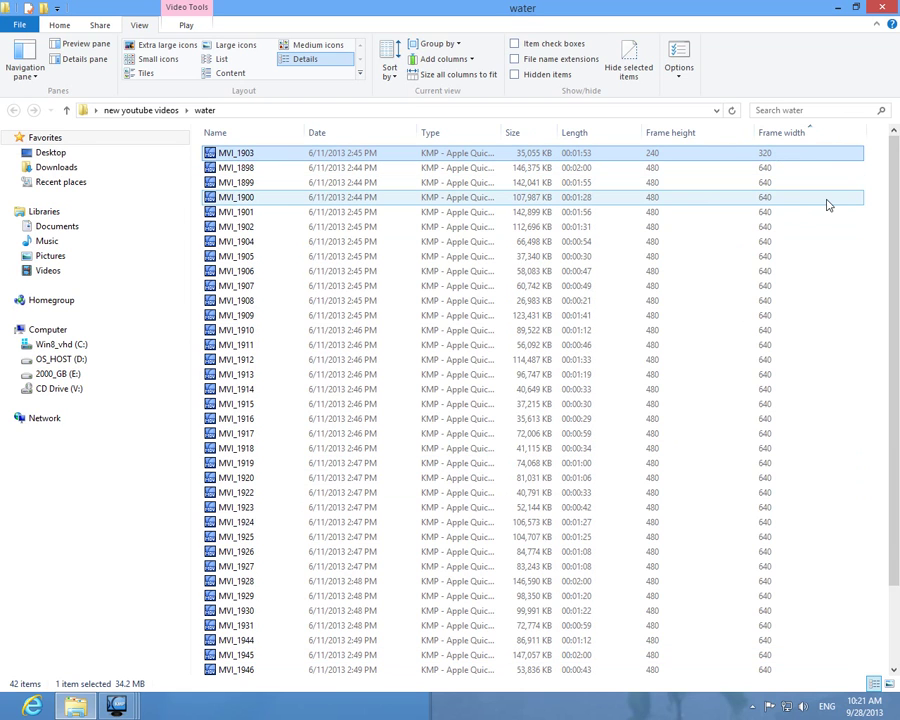
pyautogui.click(785, 171)
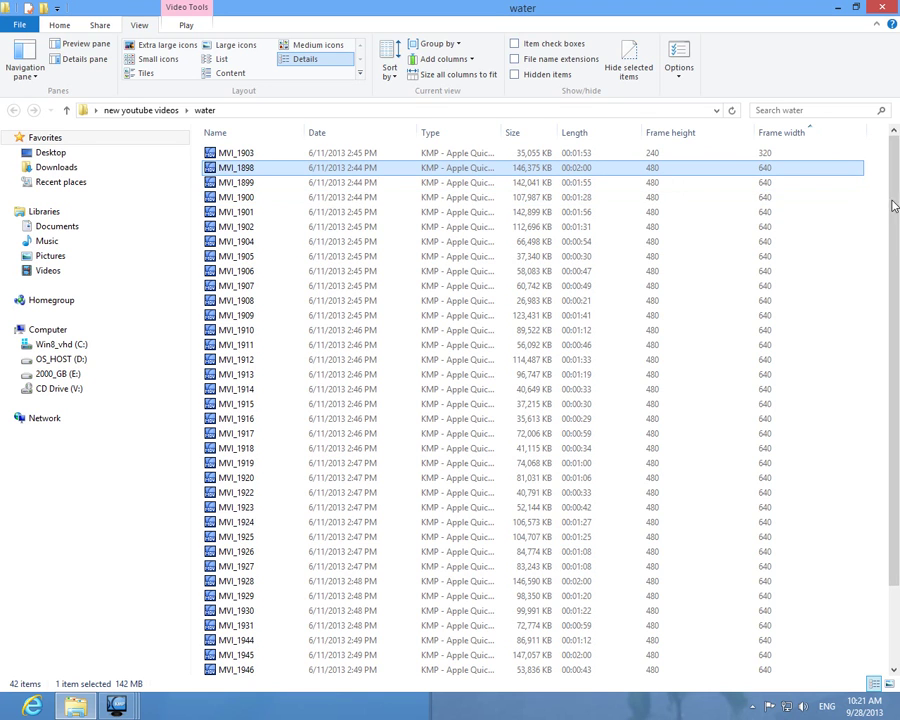
# - Shift-select from MVI_1898 through MVI_1950, covering all 39 640×480 clips (3.15 GB)
pyautogui.moveTo(894, 209); pyautogui.dragTo(894, 298)
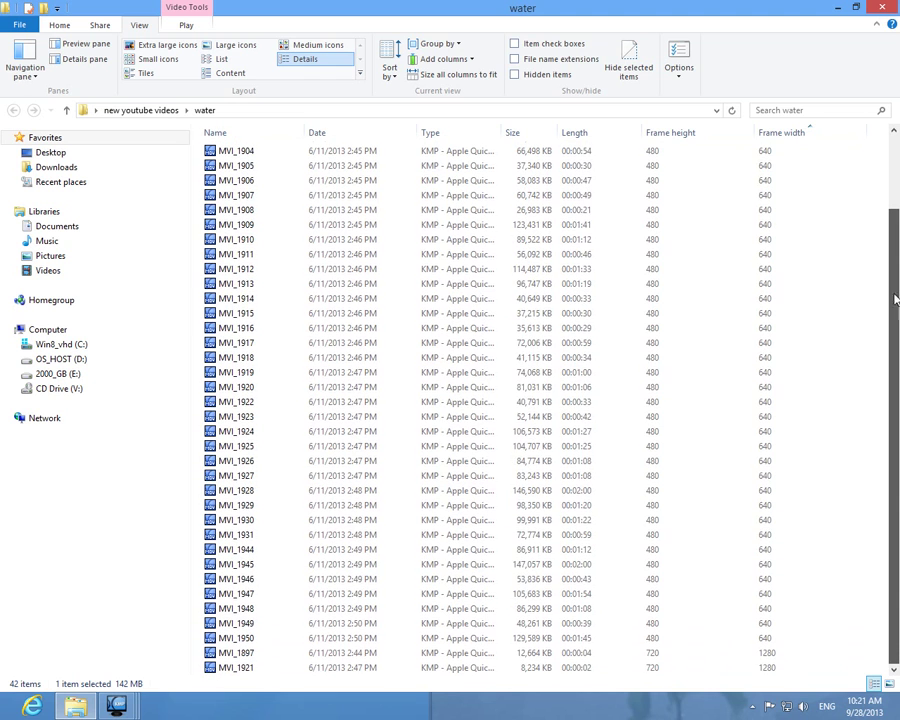
pyautogui.keyDown('shift'); pyautogui.click(767, 640); pyautogui.keyUp('shift')
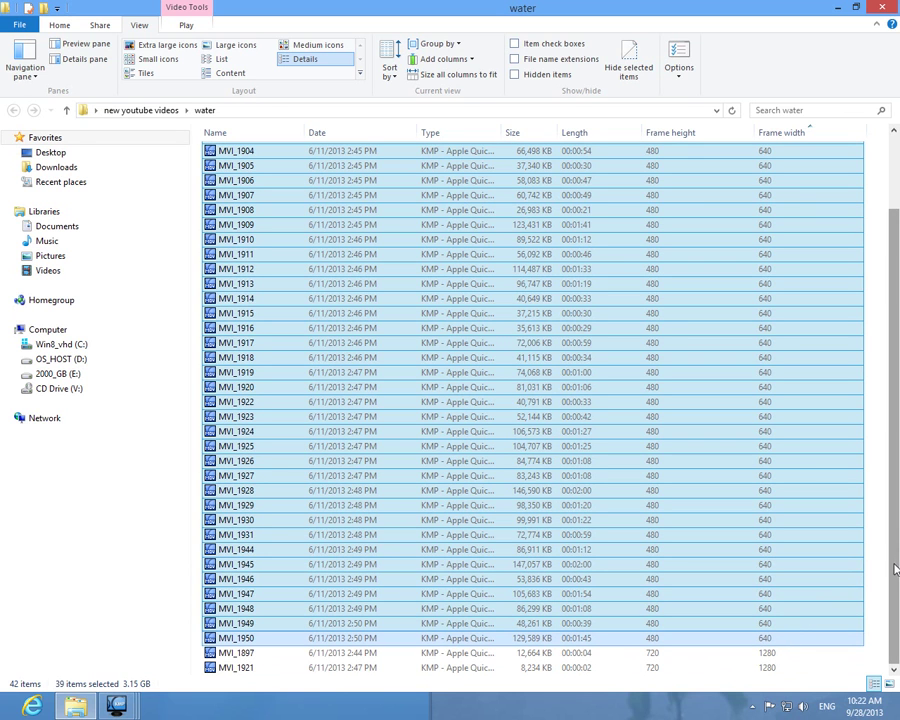
pyautogui.moveTo(895, 568)
pyautogui.mouseDown()
pyautogui.moveTo(897, 447)
pyautogui.moveTo(893, 588)
pyautogui.mouseUp()
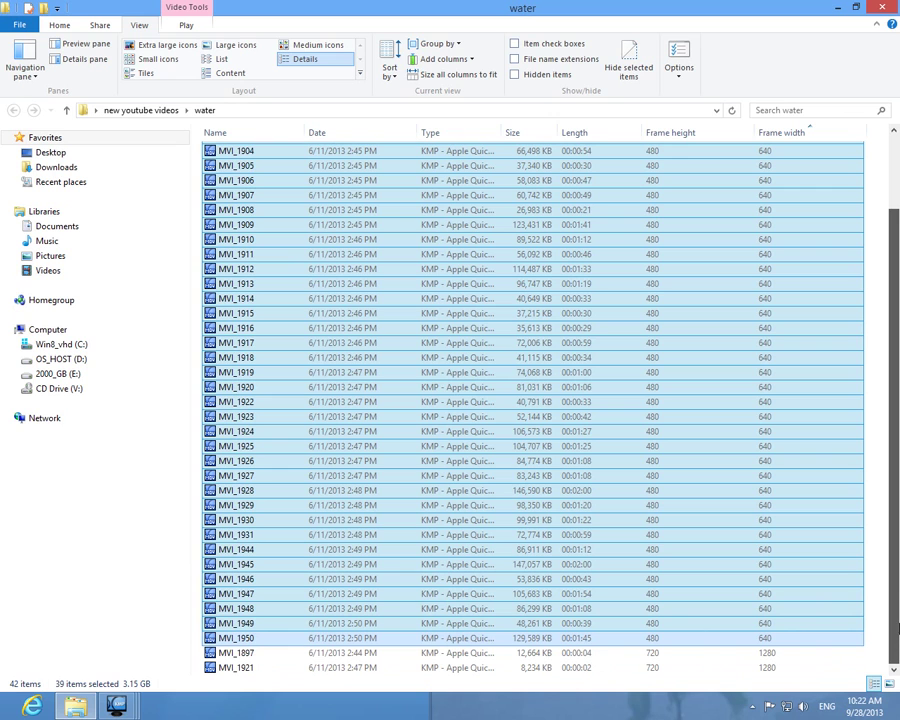